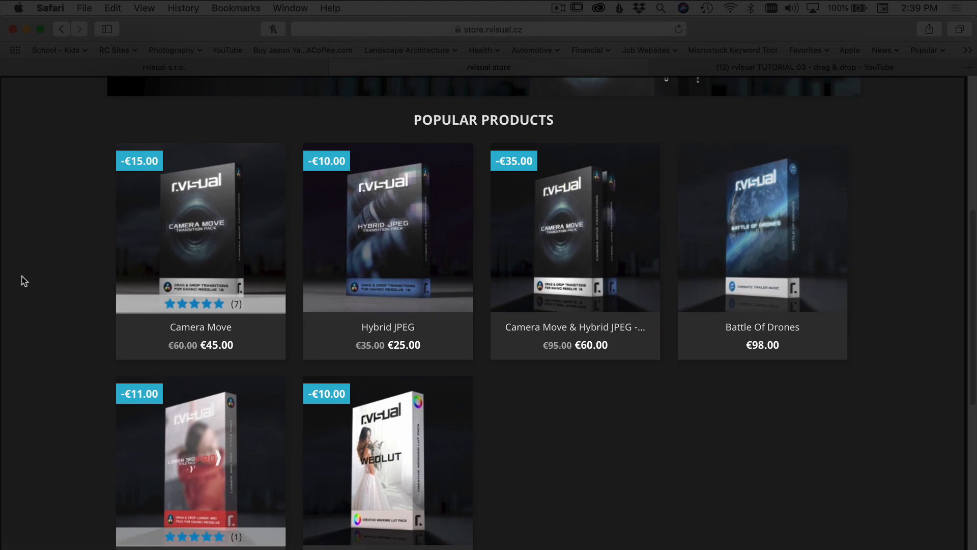
Step: Inspect the CAMERA MOVE transition pack V 1.3 folder, including CM BOX.jpg, Documents, MediaFiles, project.drp and the two PDFs
{"action": "mouse_move", "coordinate": [239, 244]}
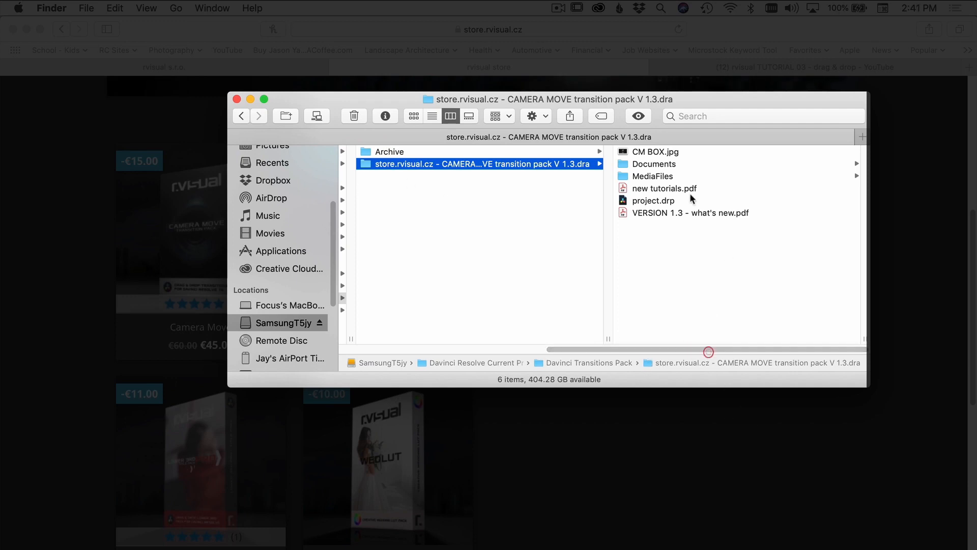
{"action": "left_click", "coordinate": [657, 152]}
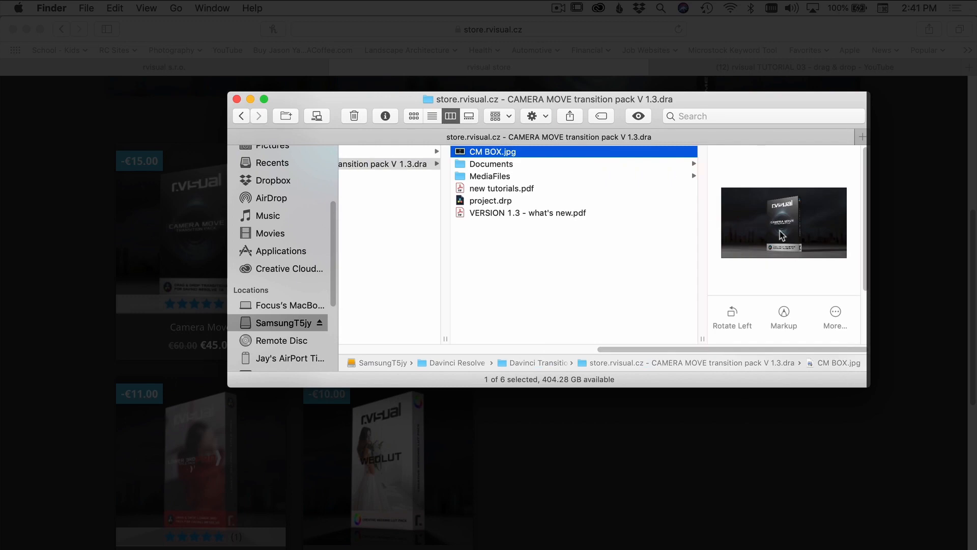
{"action": "left_click", "coordinate": [492, 163]}
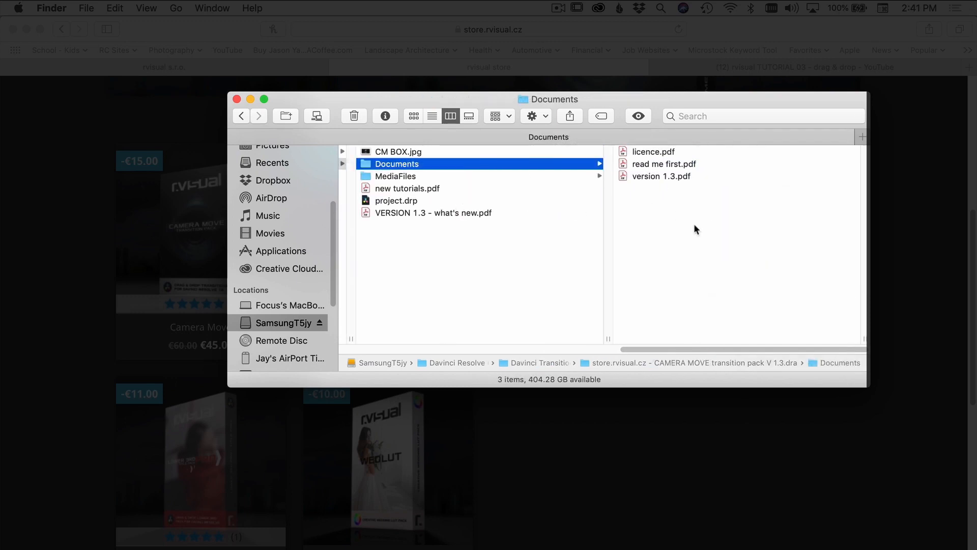
{"action": "left_click", "coordinate": [396, 175]}
{"action": "left_click", "coordinate": [655, 185]}
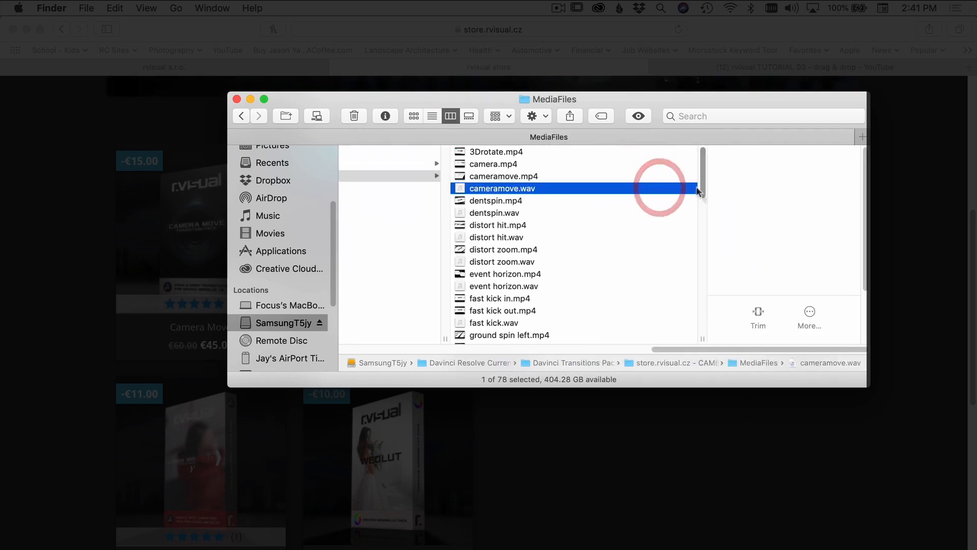
{"action": "left_click", "coordinate": [482, 176]}
{"action": "left_click_drag", "start_coordinate": [680, 350], "coordinate": [586, 332]}
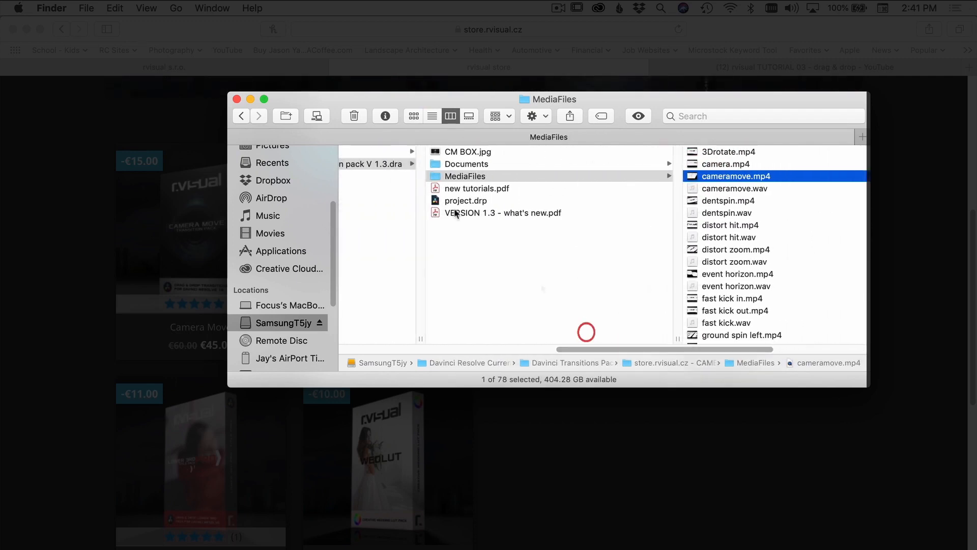
{"action": "left_click", "coordinate": [434, 189]}
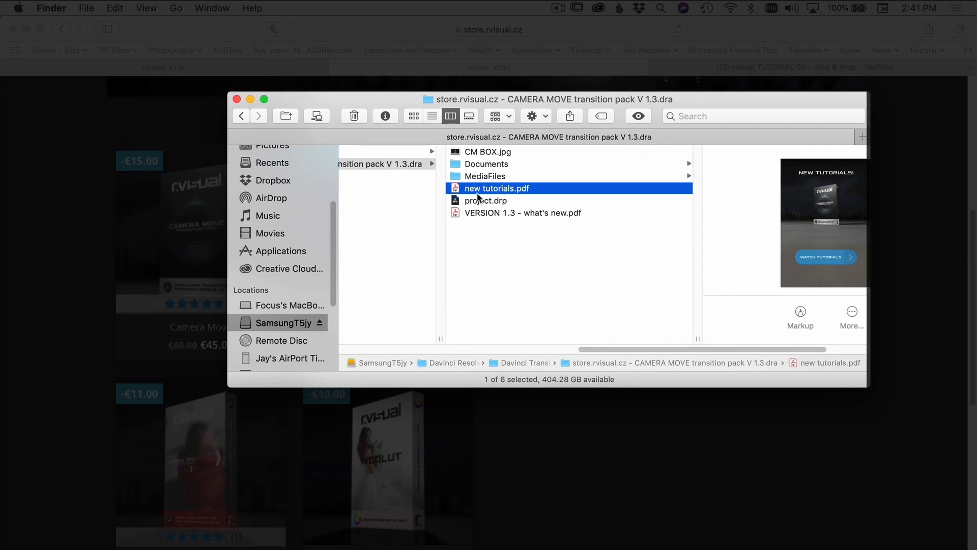
{"action": "left_click", "coordinate": [455, 202]}
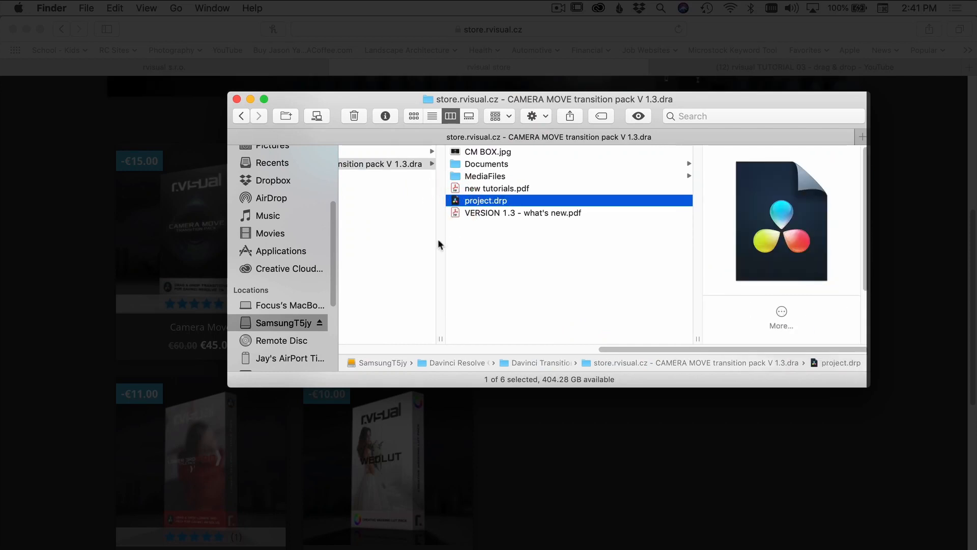
{"action": "left_click", "coordinate": [454, 214]}
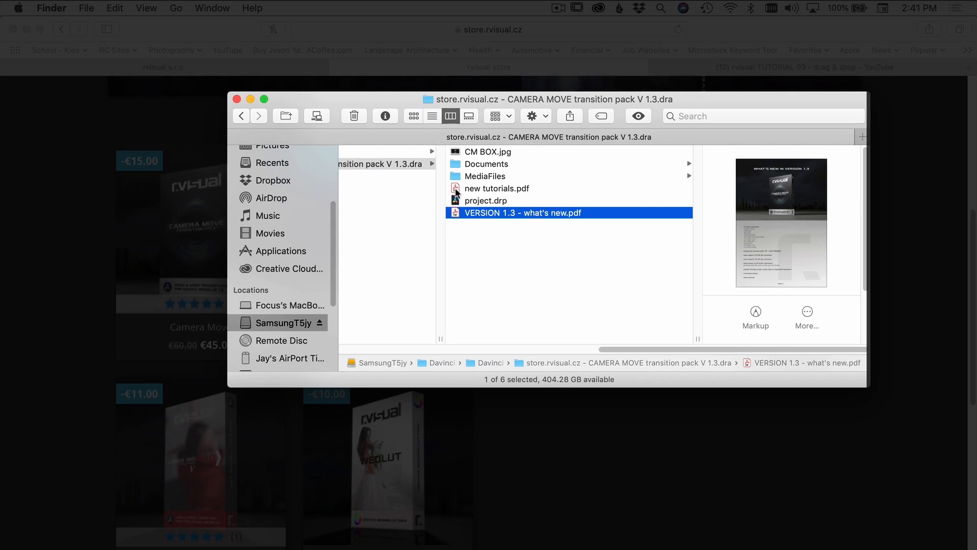
Step: Open new tutorials.pdf, follow its tutorials link and bring up rvisual TUTORIAL 03 - drag & drop from the playlist, paused
{"action": "double_click", "coordinate": [456, 192]}
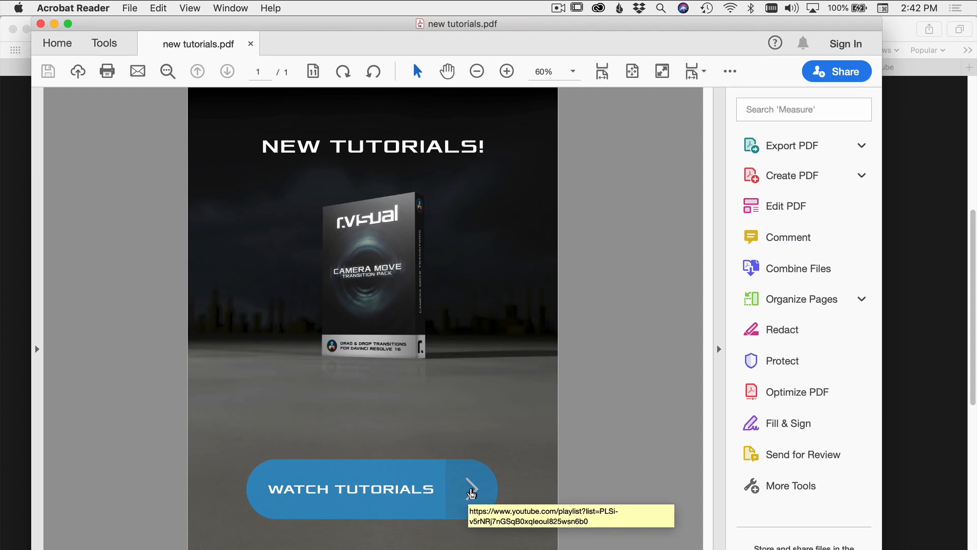
{"action": "left_click", "coordinate": [471, 490]}
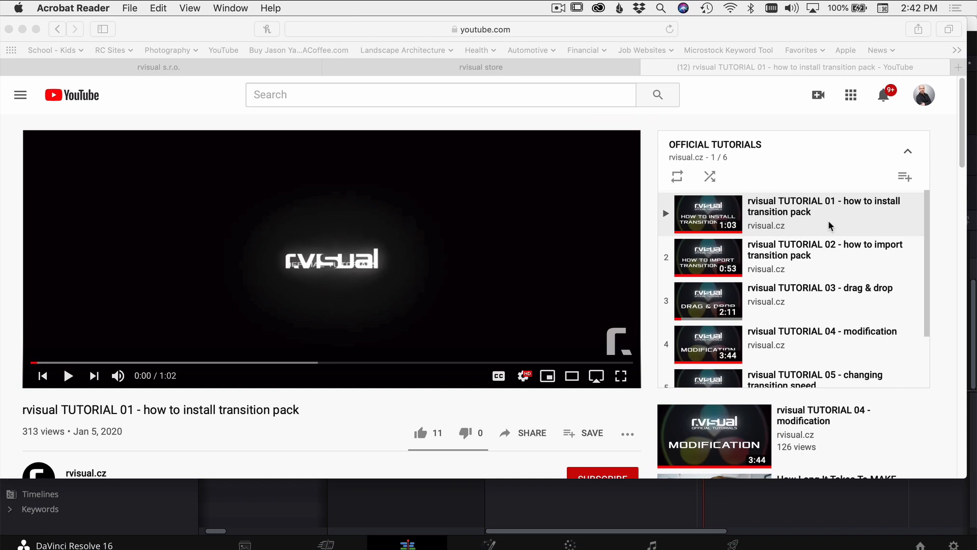
{"action": "left_click", "coordinate": [814, 305]}
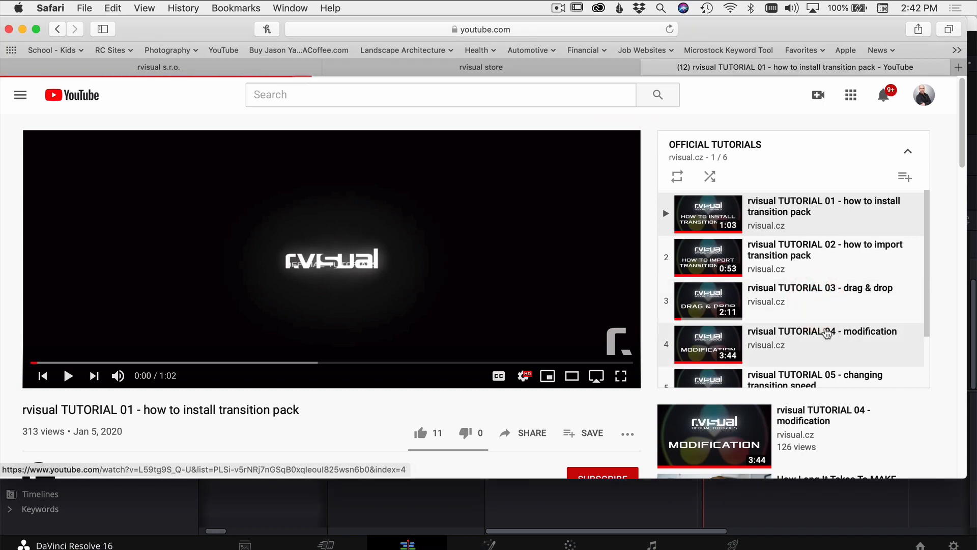
{"action": "left_click", "coordinate": [345, 258]}
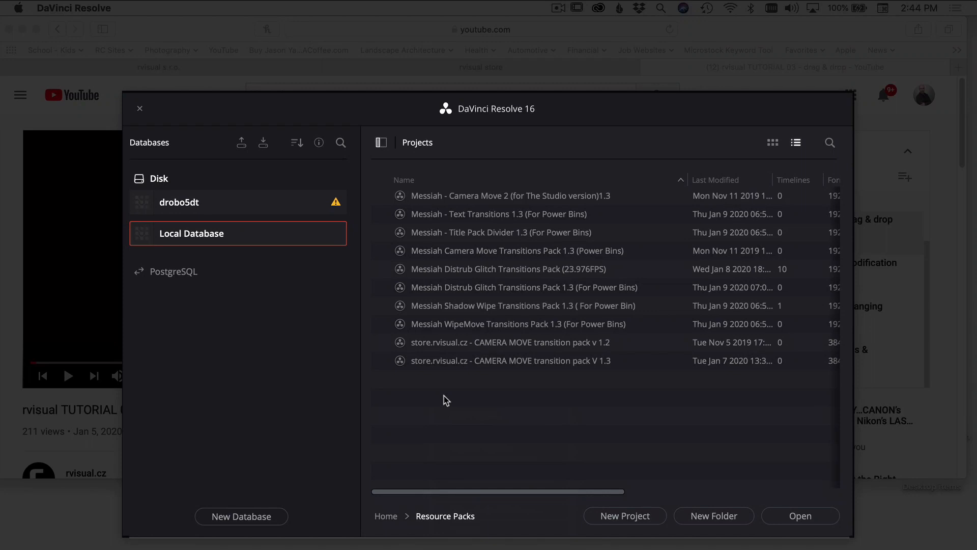
Step: In DaVinci Resolve, restore the project archive "store.rvisual.cz - CAMERA MOVE transition pack V 1.3.dra" as "Copy of store.rvisual.cz - CAMERA MOVE transition pack V 1.3"
{"action": "right_click", "coordinate": [446, 400]}
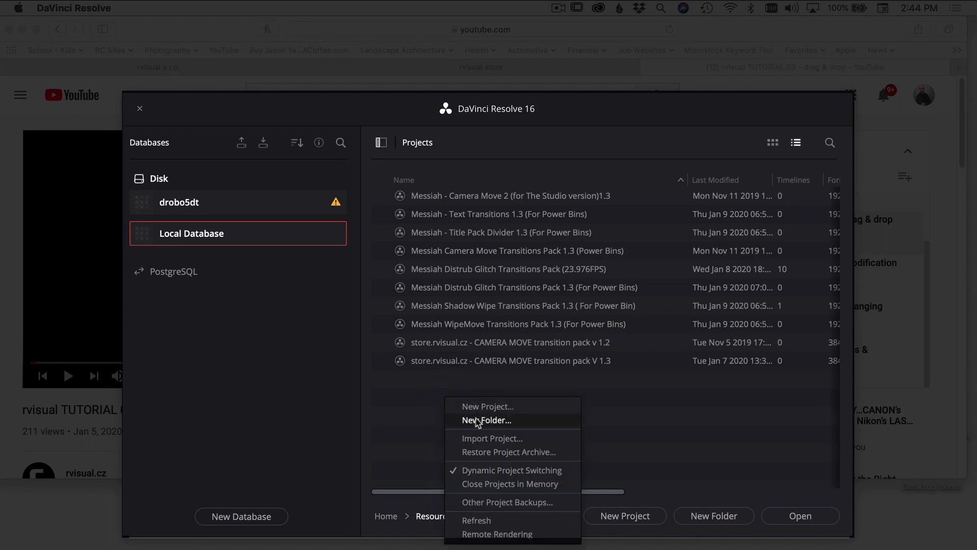
{"action": "left_click", "coordinate": [499, 452]}
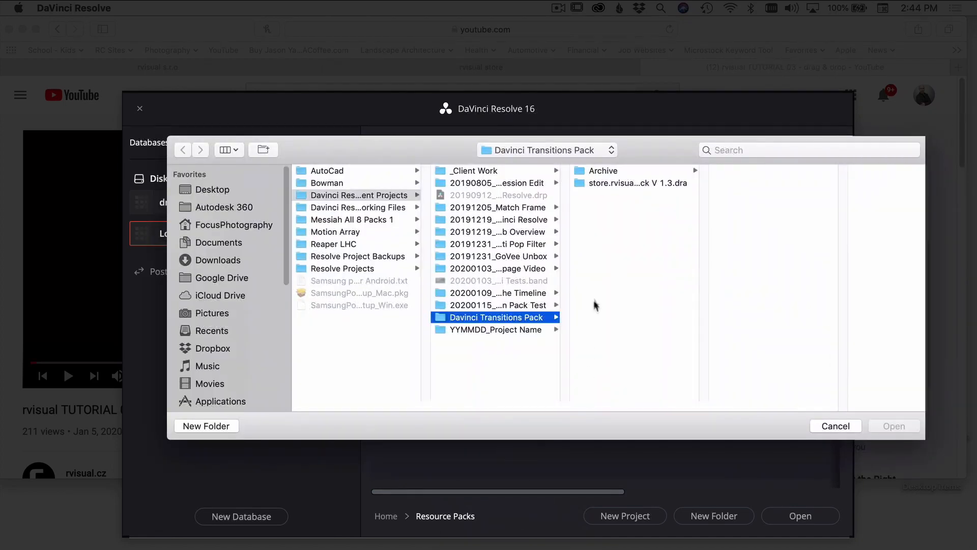
{"action": "left_click_drag", "start_coordinate": [701, 403], "coordinate": [879, 409]}
{"action": "left_click", "coordinate": [581, 181]}
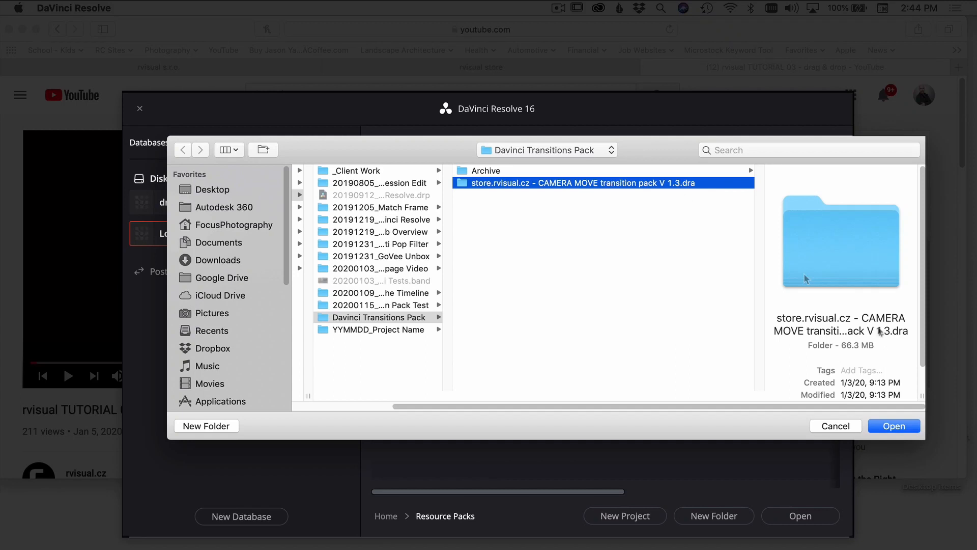
{"action": "left_click", "coordinate": [908, 429]}
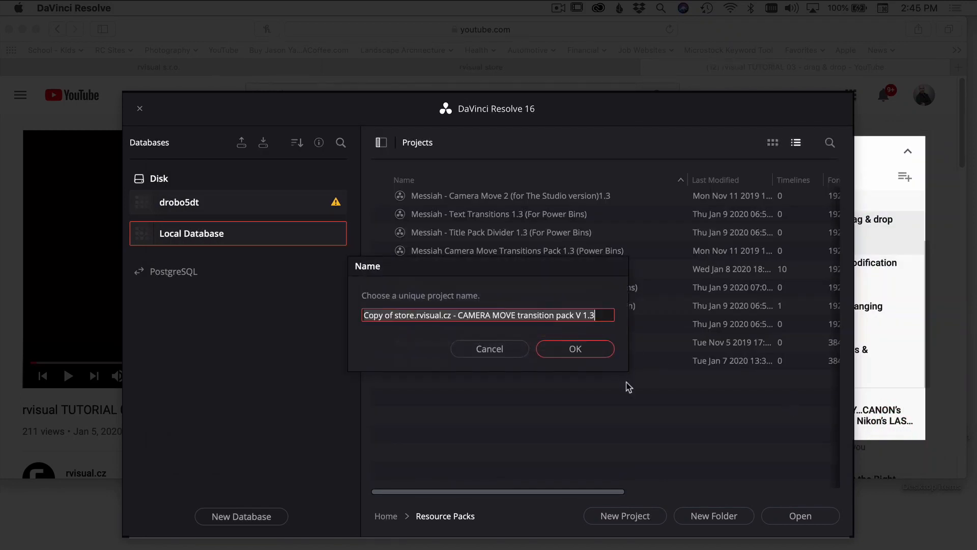
{"action": "key", "text": "Right"}
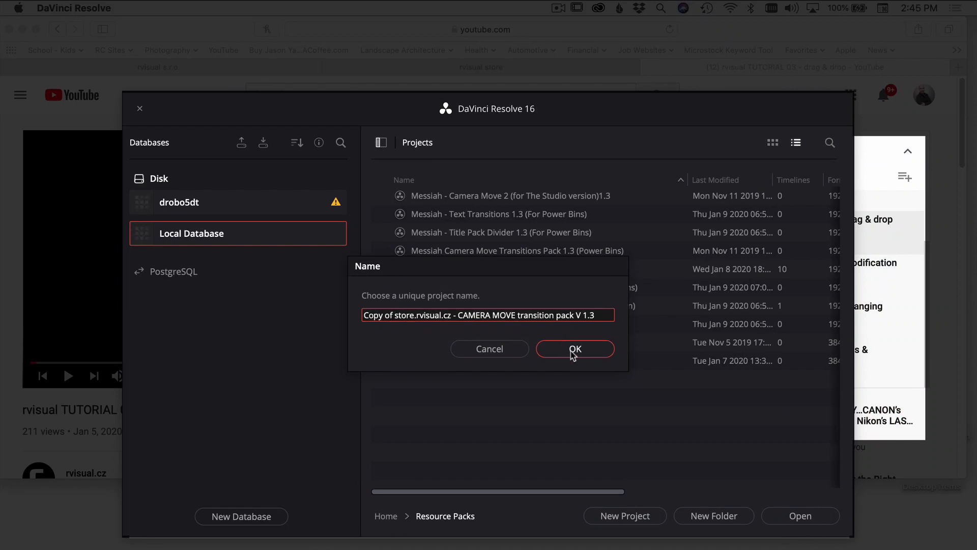
{"action": "left_click", "coordinate": [574, 352]}
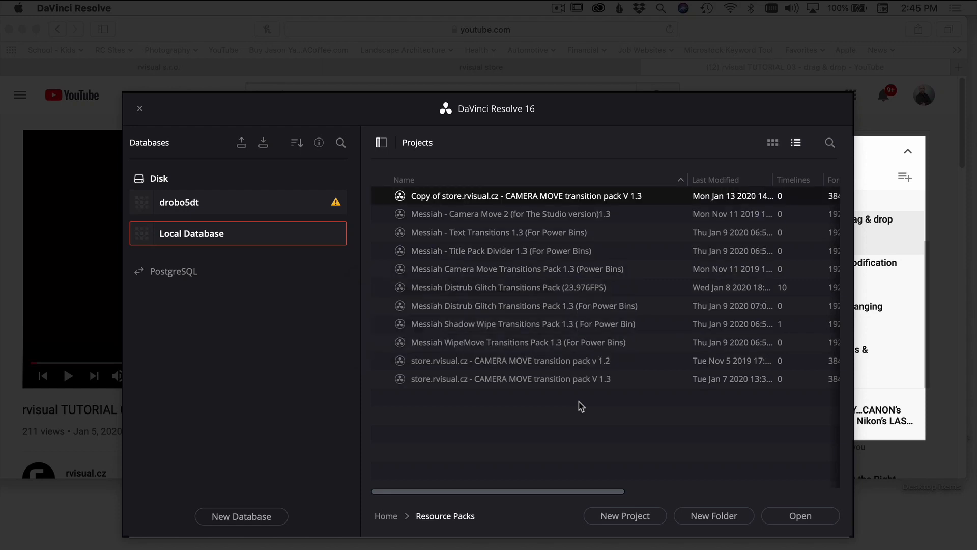
Step: Open the restored transition pack project and show its "rvisual - camera move 24.000 fps" bin as thumbnails
{"action": "left_click", "coordinate": [793, 514]}
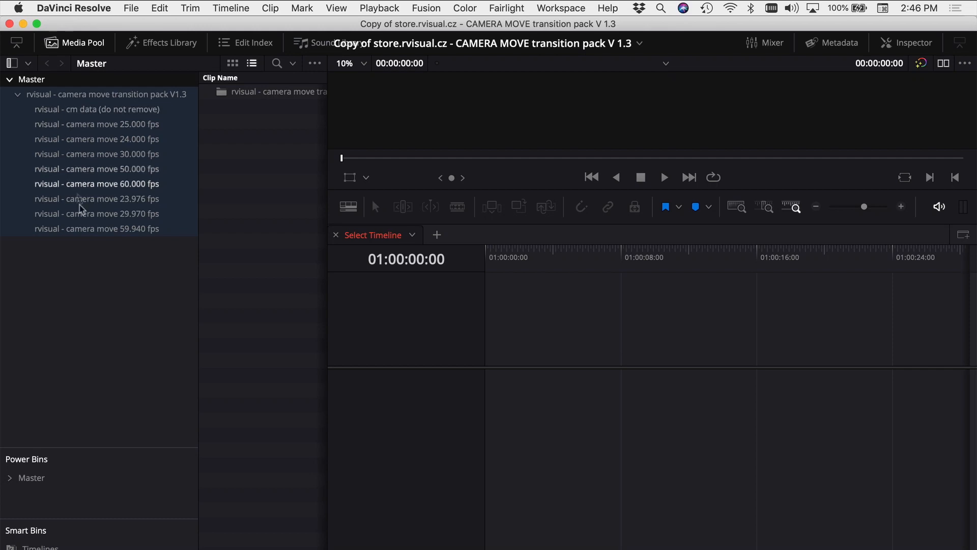
{"action": "left_click", "coordinate": [86, 143]}
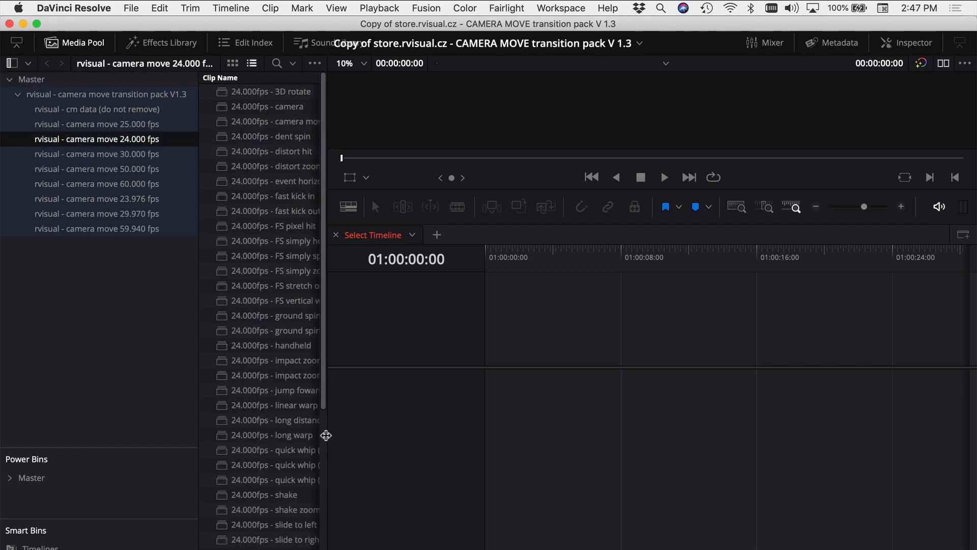
{"action": "left_click_drag", "start_coordinate": [199, 418], "coordinate": [170, 416]}
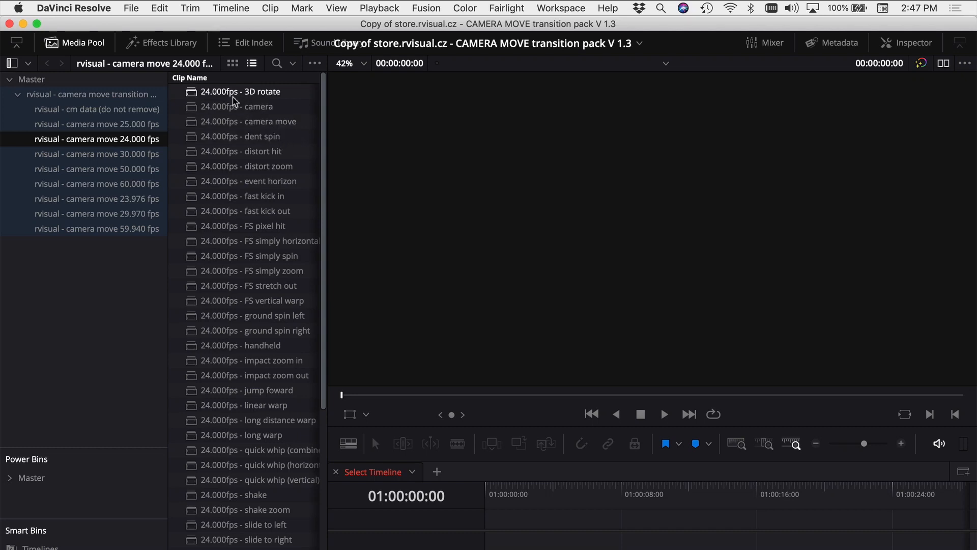
{"action": "left_click", "coordinate": [233, 64]}
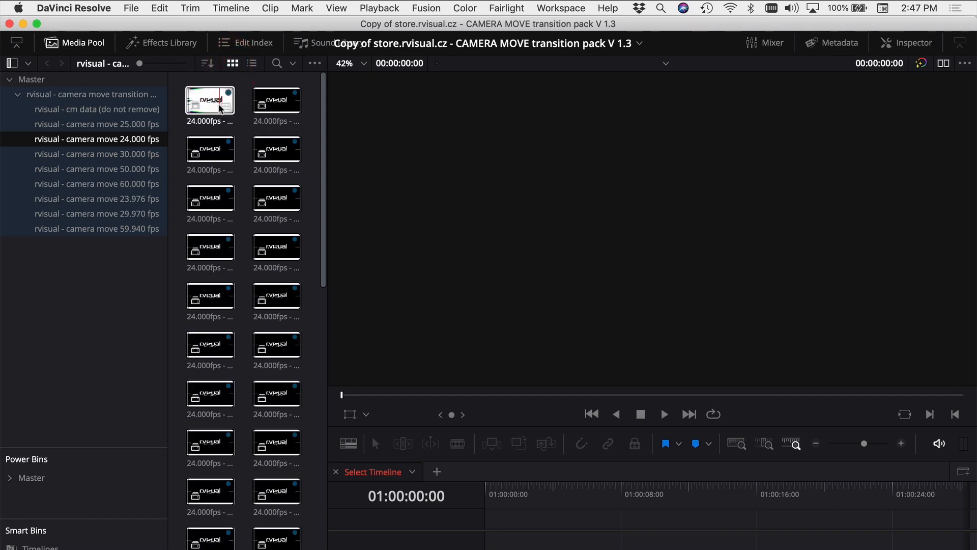
Step: Preview several 24 fps transitions in the viewer, including camera, distort zoom, FS simply horizontal warp, impact zoom out, slide to right, stretch left and zoom out
{"action": "double_click", "coordinate": [279, 101]}
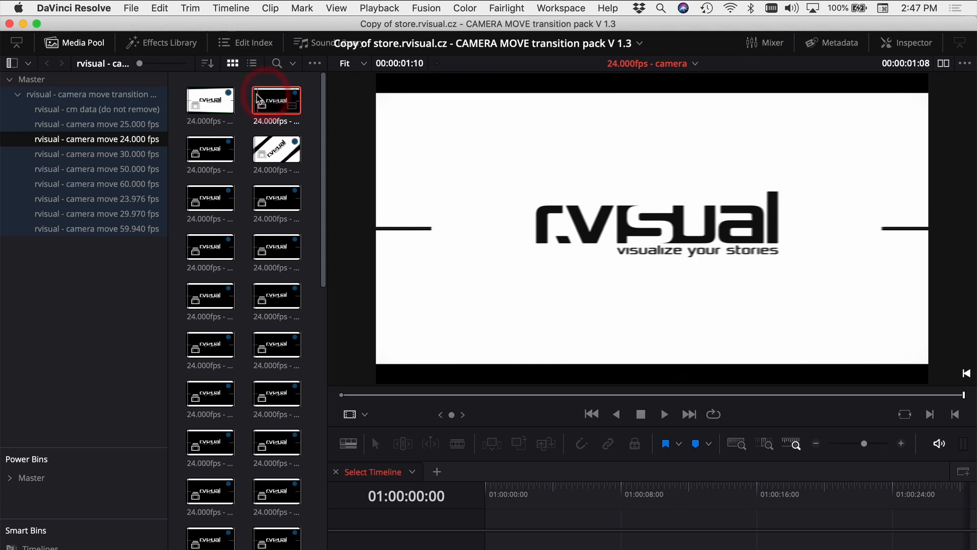
{"action": "key", "text": "space"}
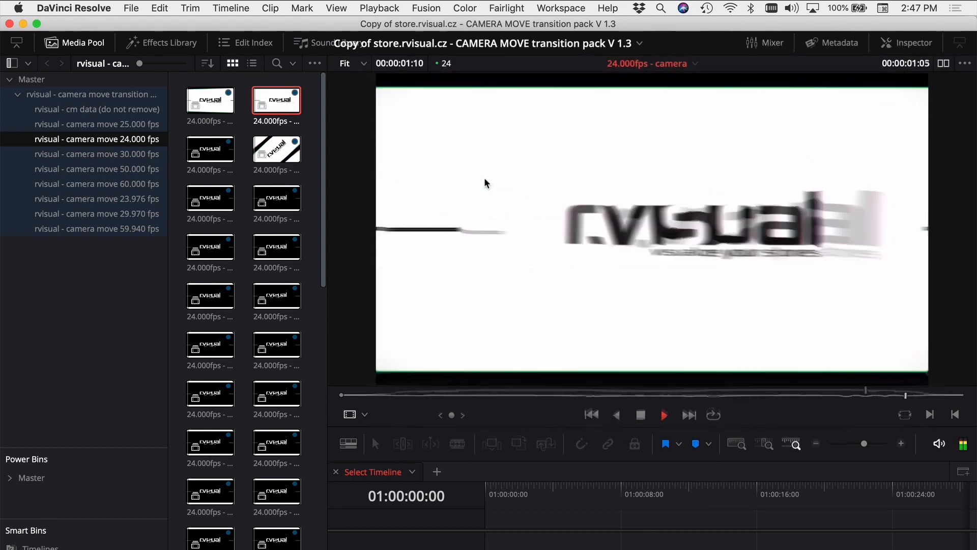
{"action": "left_click", "coordinate": [276, 198]}
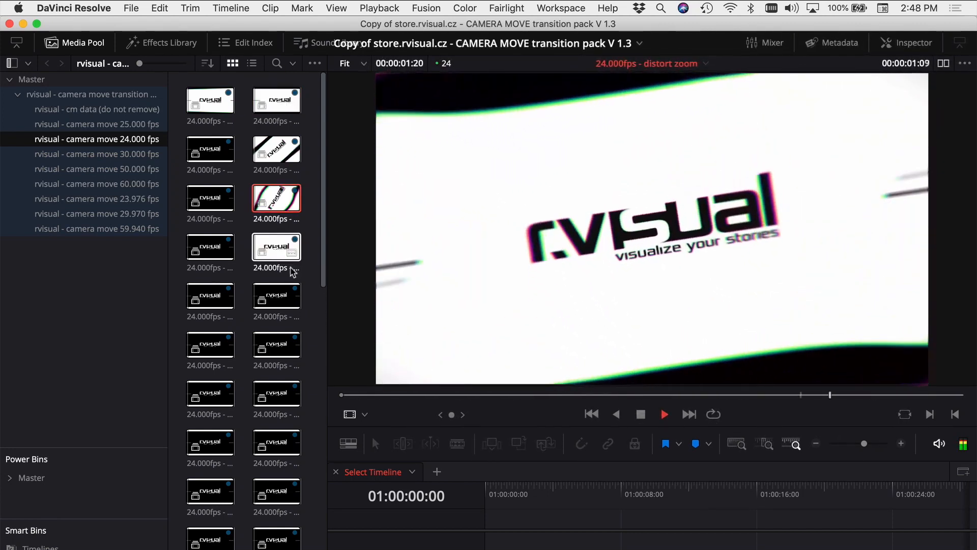
{"action": "left_click", "coordinate": [211, 345]}
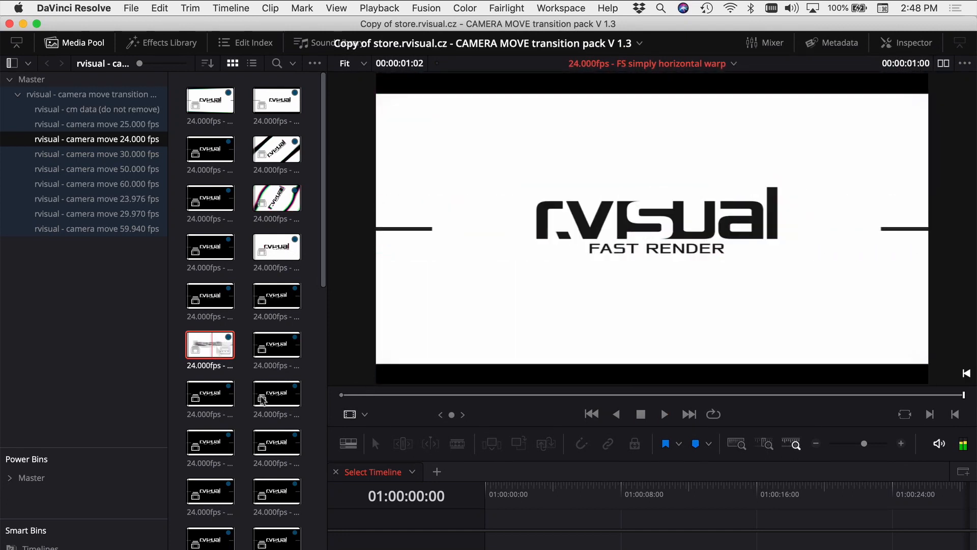
{"action": "left_click", "coordinate": [279, 539]}
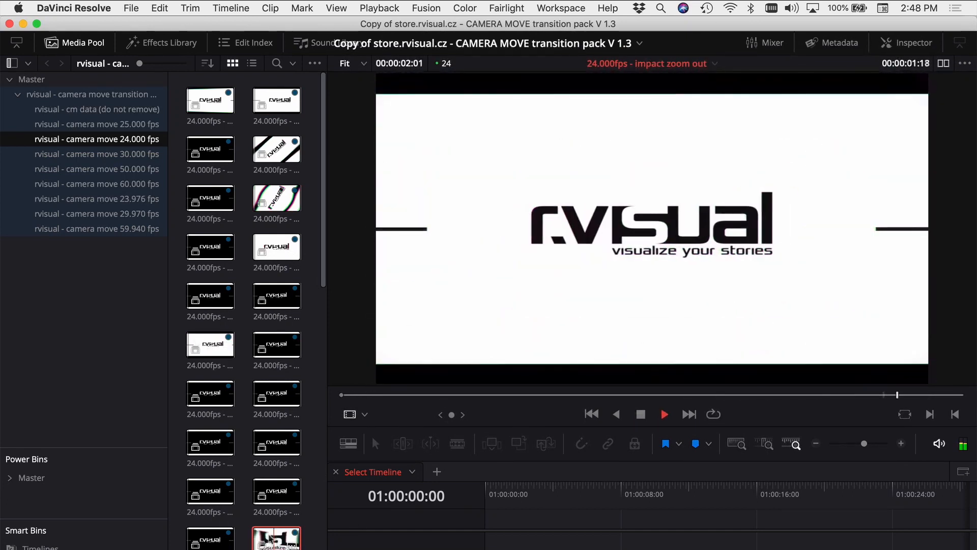
{"action": "scroll", "coordinate": [209, 448], "scroll_direction": "down", "scroll_amount": 5}
{"action": "left_click", "coordinate": [209, 448]}
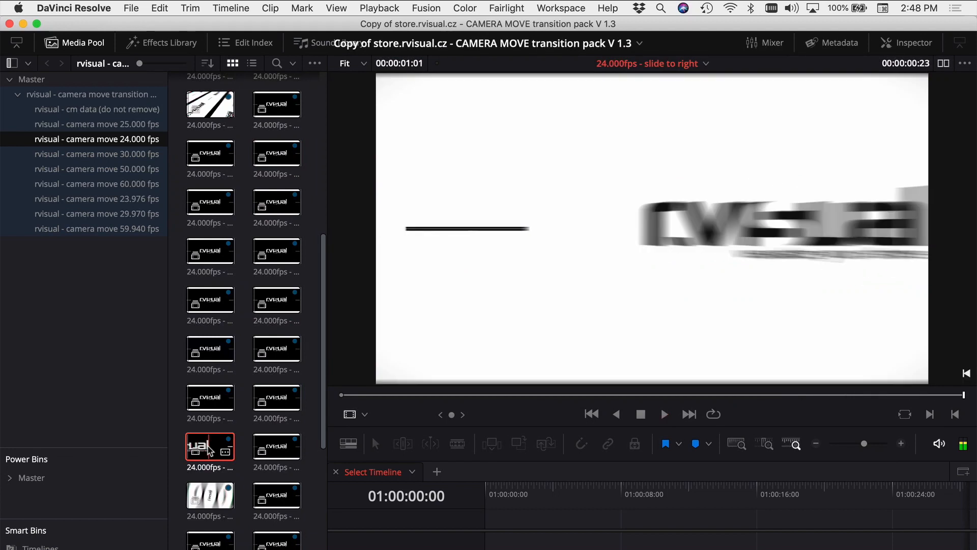
{"action": "left_click", "coordinate": [275, 544]}
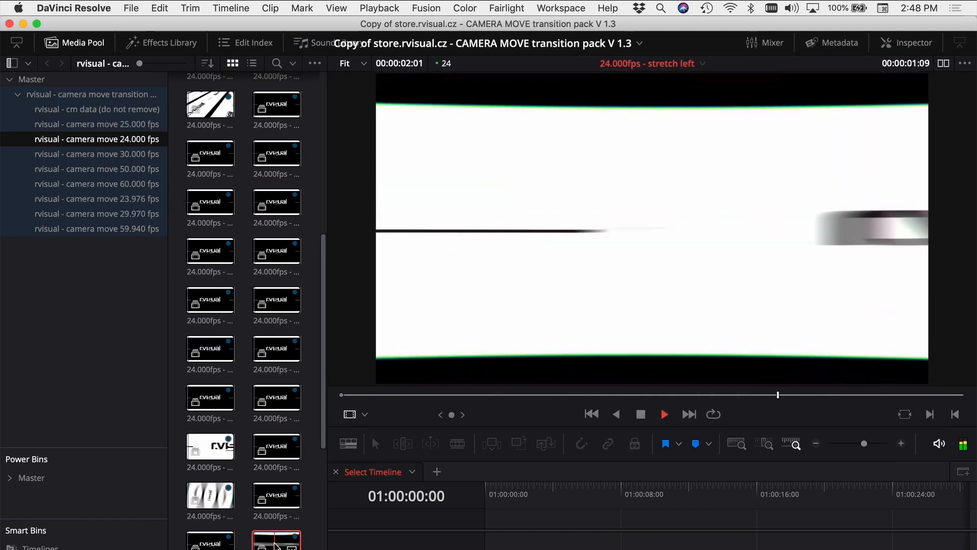
{"action": "scroll", "coordinate": [275, 543], "scroll_direction": "down", "scroll_amount": 5}
{"action": "left_click", "coordinate": [272, 501]}
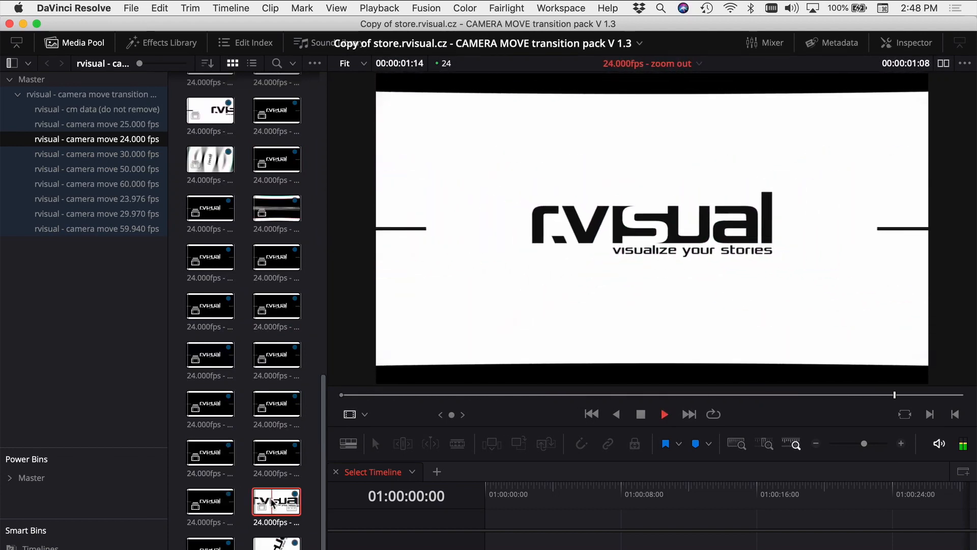
{"action": "scroll", "coordinate": [272, 501], "scroll_direction": "down", "scroll_amount": 5}
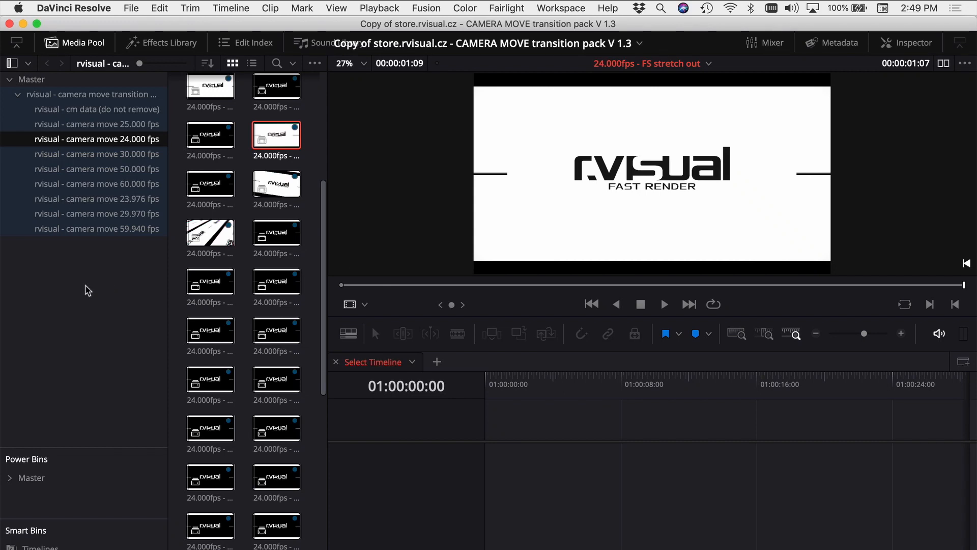
Step: Copy the whole "rvisual - camera move transition pack V1.3" bin from the media pool
{"action": "left_click", "coordinate": [71, 96]}
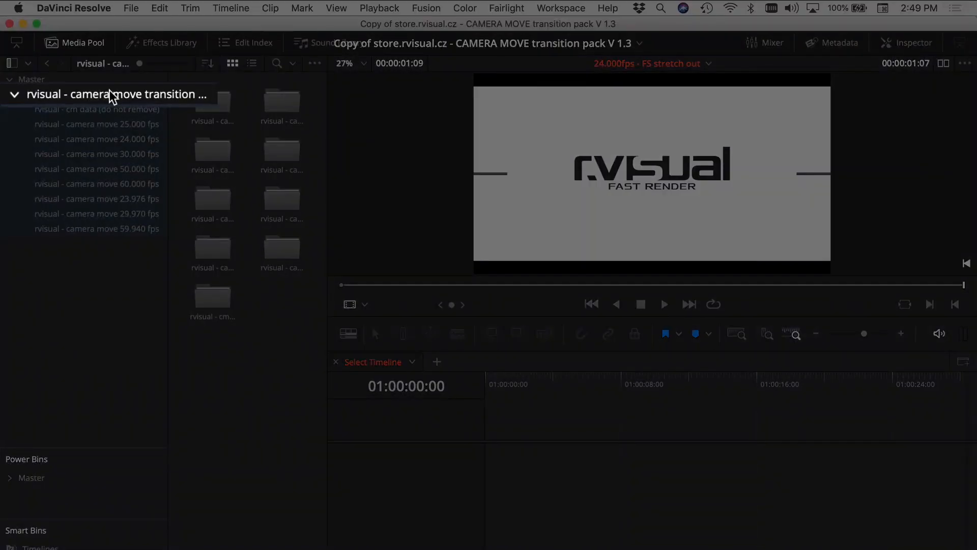
{"action": "right_click", "coordinate": [109, 90]}
{"action": "key", "text": "super+c"}
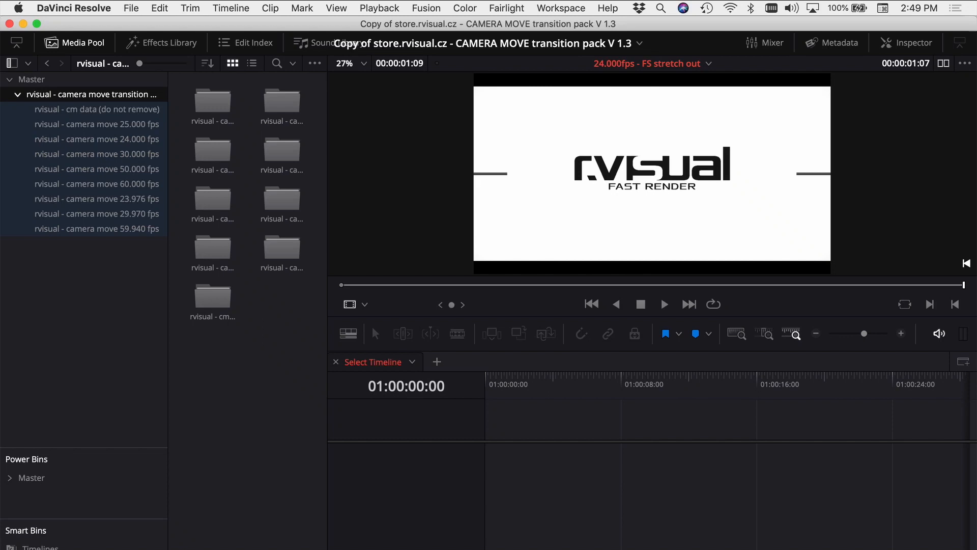
Step: Open the "20200115_RVisual Transitions" project from the Home folder of the local project database
{"action": "key", "text": "shift+1"}
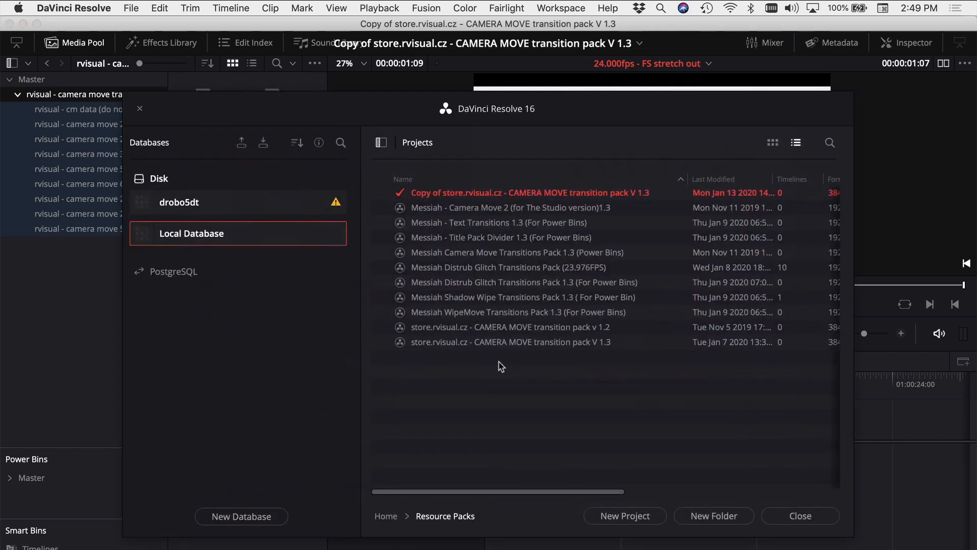
{"action": "right_click", "coordinate": [448, 386]}
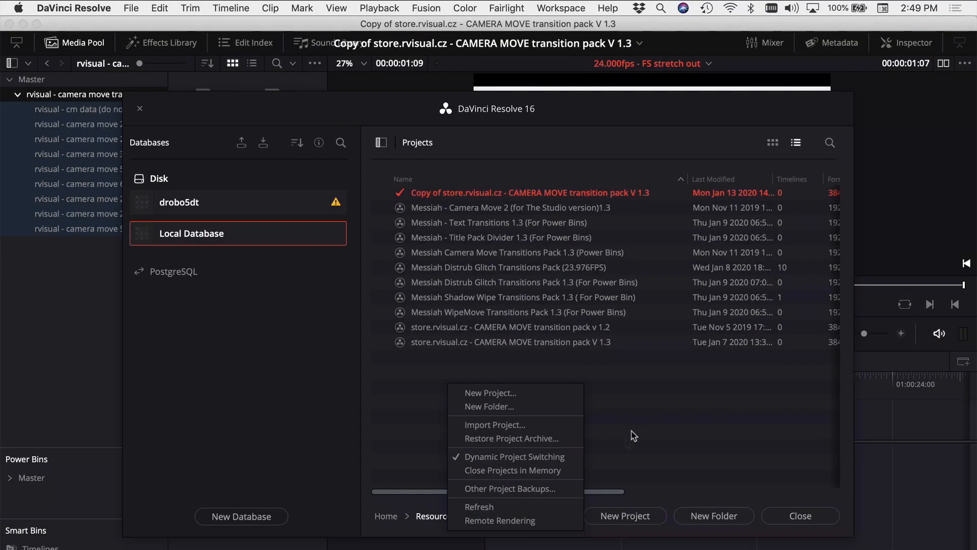
{"action": "left_click", "coordinate": [633, 426]}
{"action": "left_click", "coordinate": [387, 515]}
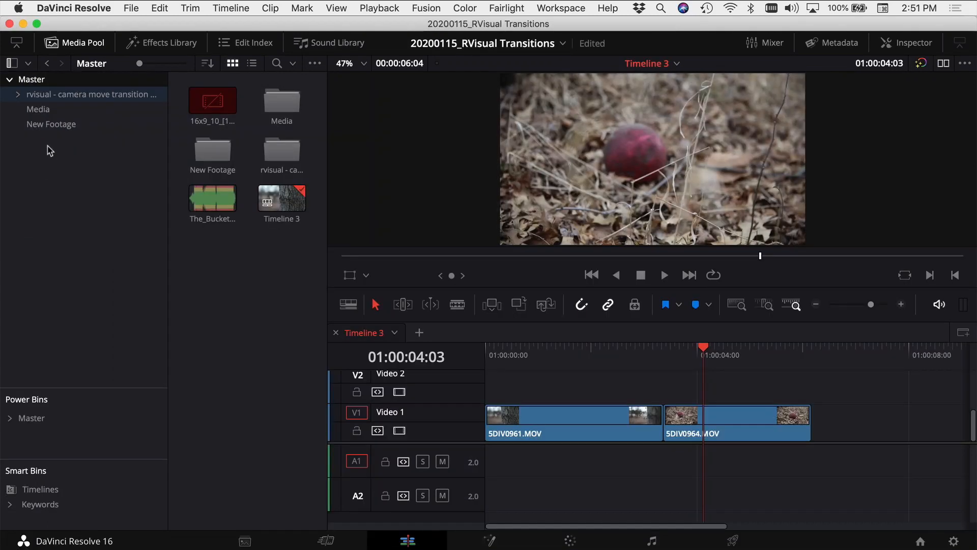
Step: Paste the copied rvisual camera move transition pack bin into the project's Master bin
{"action": "left_click", "coordinate": [89, 198]}
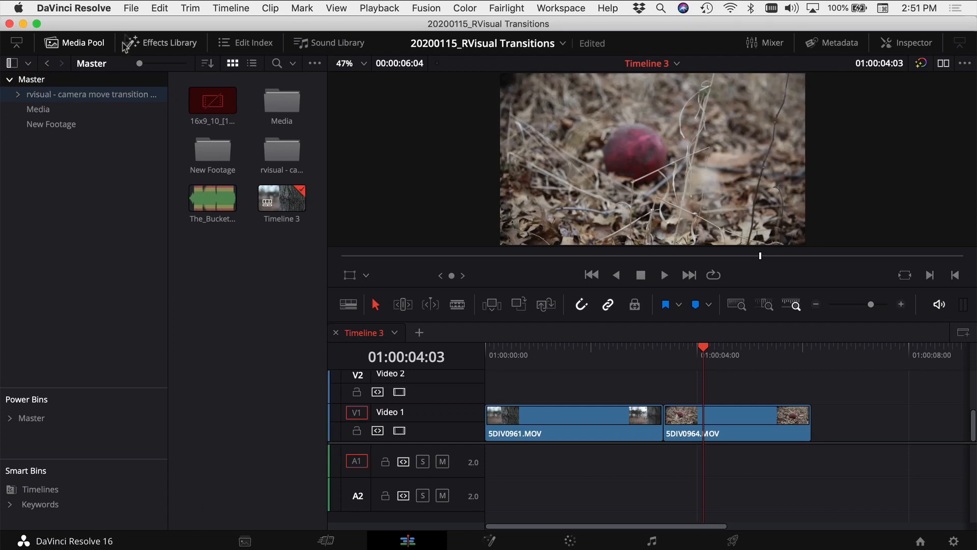
{"action": "left_click", "coordinate": [159, 9]}
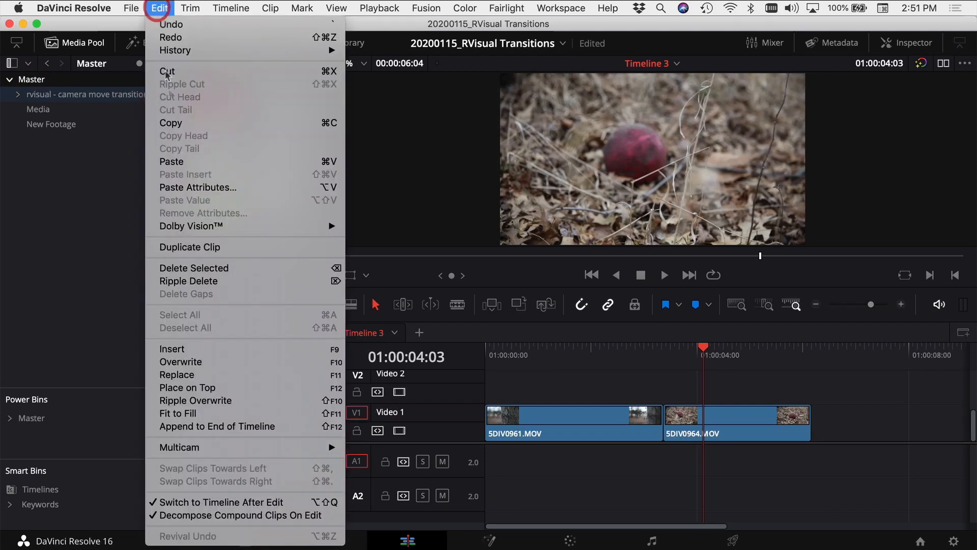
{"action": "left_click", "coordinate": [195, 162]}
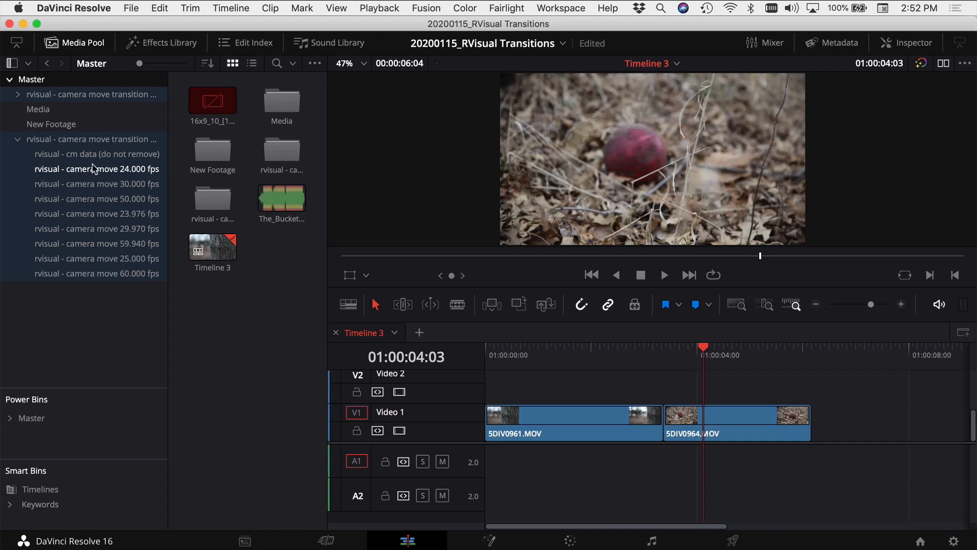
Step: Open the pasted "rvisual - camera move 24.000 fps" bin and load its pixel hit transition in a separate source viewer
{"action": "left_click", "coordinate": [94, 170]}
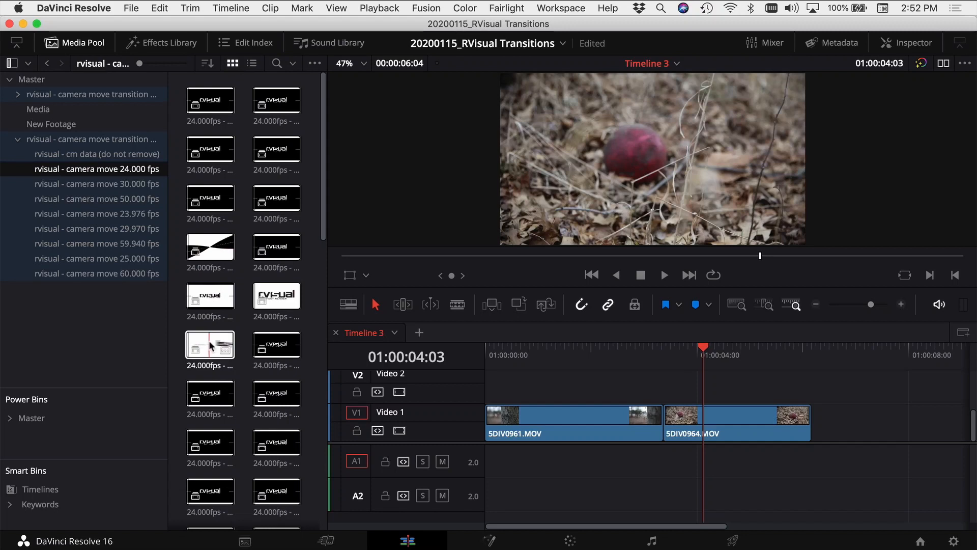
{"action": "left_click", "coordinate": [944, 63]}
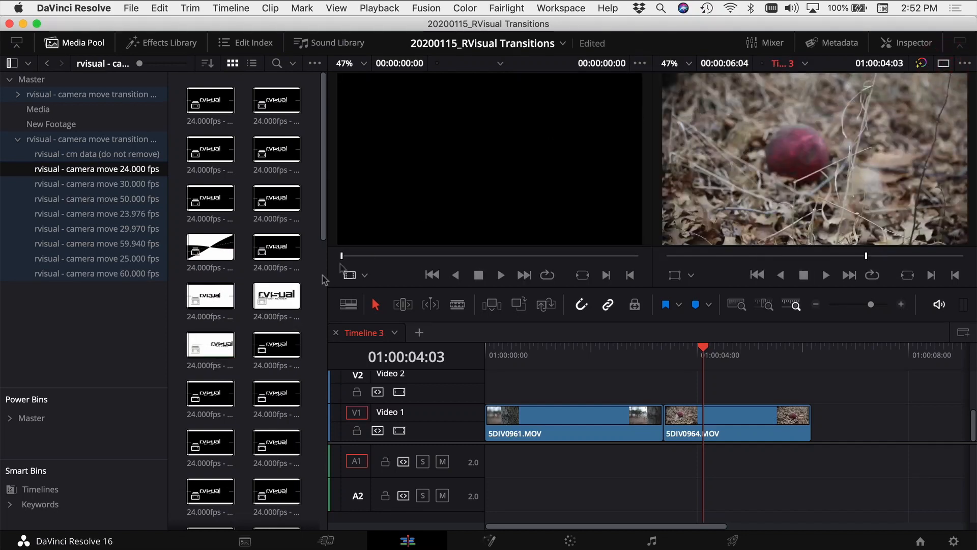
{"action": "left_click", "coordinate": [276, 294]}
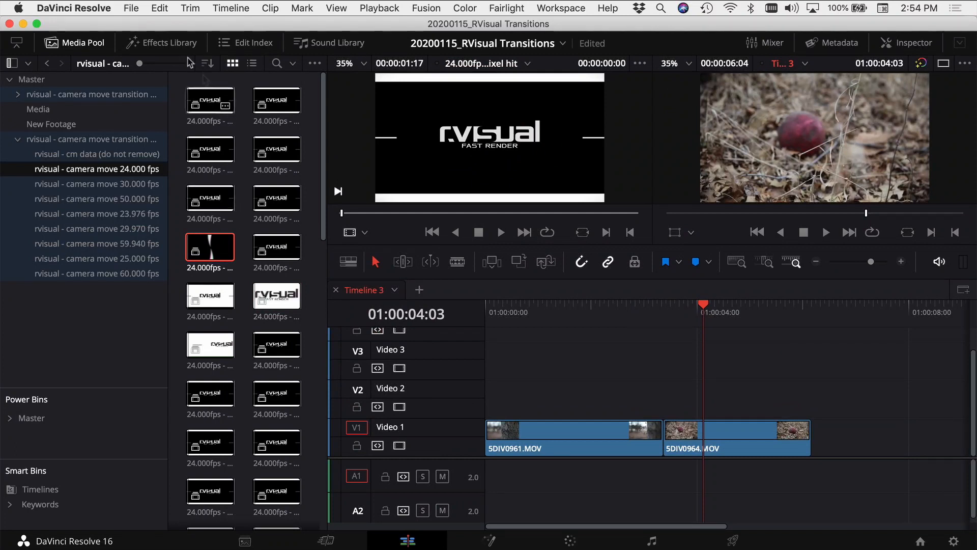
Step: Set the render cache mode to Smart
{"action": "left_click", "coordinate": [159, 8]}
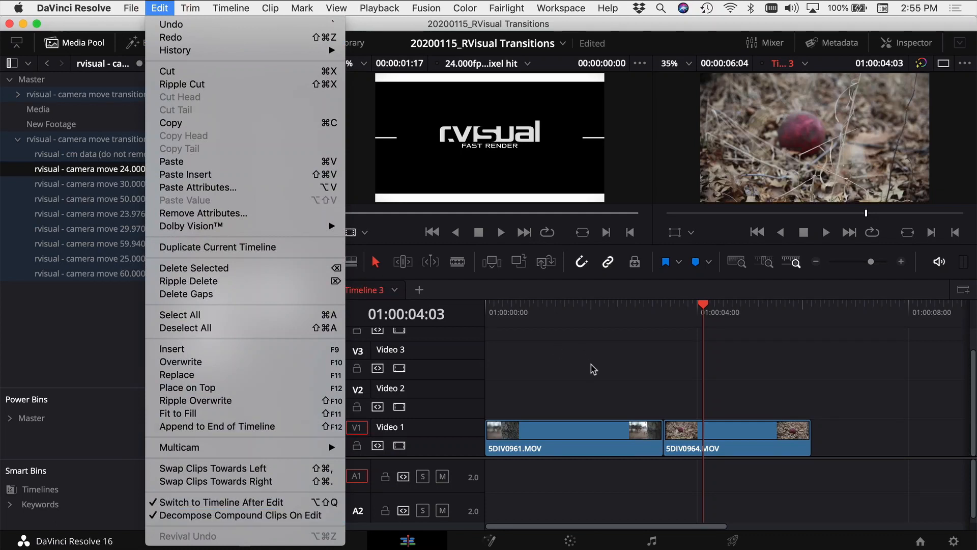
{"action": "left_click", "coordinate": [380, 8]}
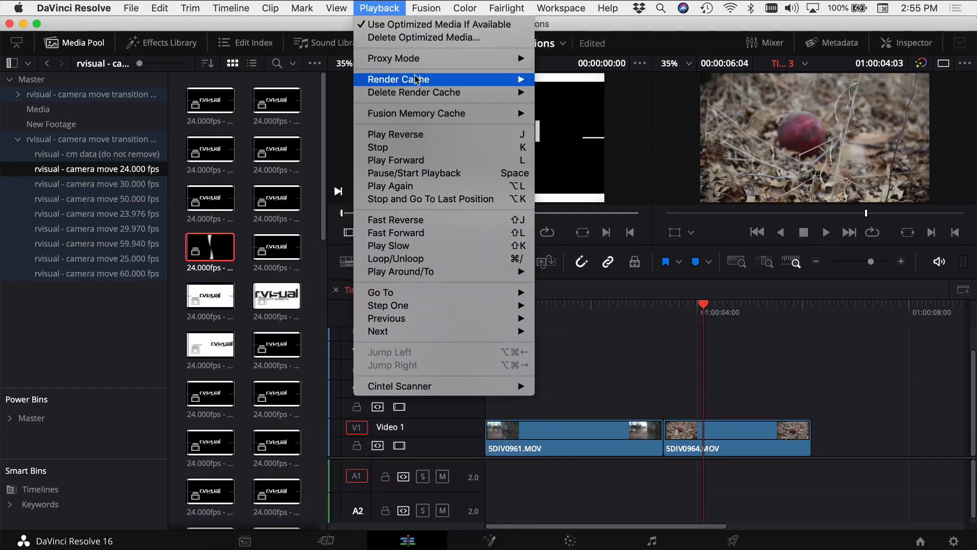
{"action": "mouse_move", "coordinate": [526, 81]}
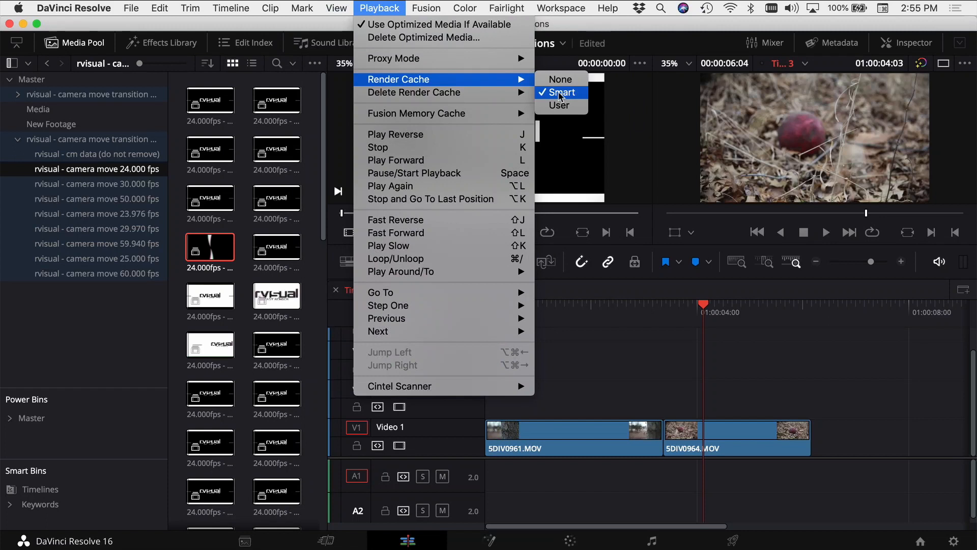
{"action": "left_click", "coordinate": [562, 93]}
Step: Place a 24 fps transition over the cut between 5DIV0961.MOV and 5DIV0964.MOV and play the timeline through it
{"action": "left_click_drag", "start_coordinate": [283, 317], "coordinate": [634, 388]}
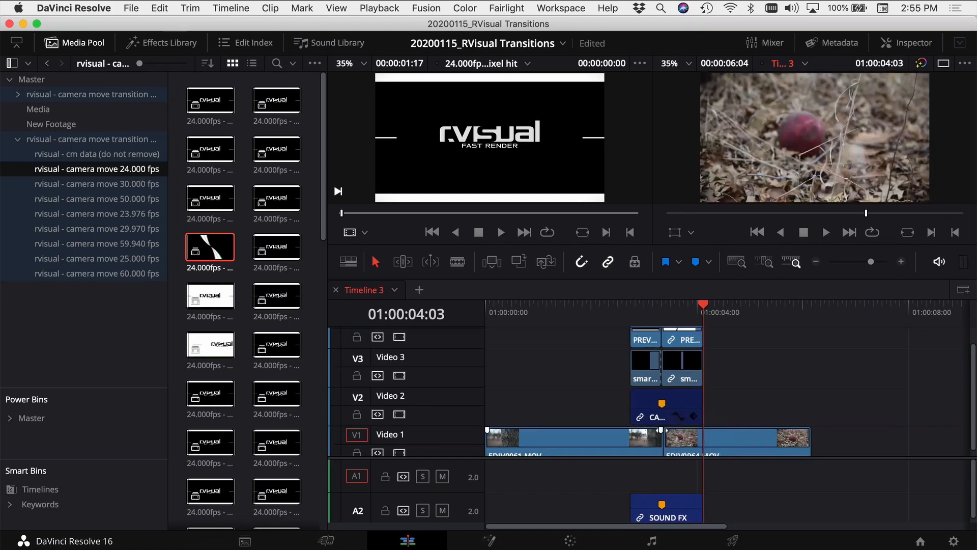
{"action": "scroll", "coordinate": [664, 404], "scroll_direction": "down", "scroll_amount": 1}
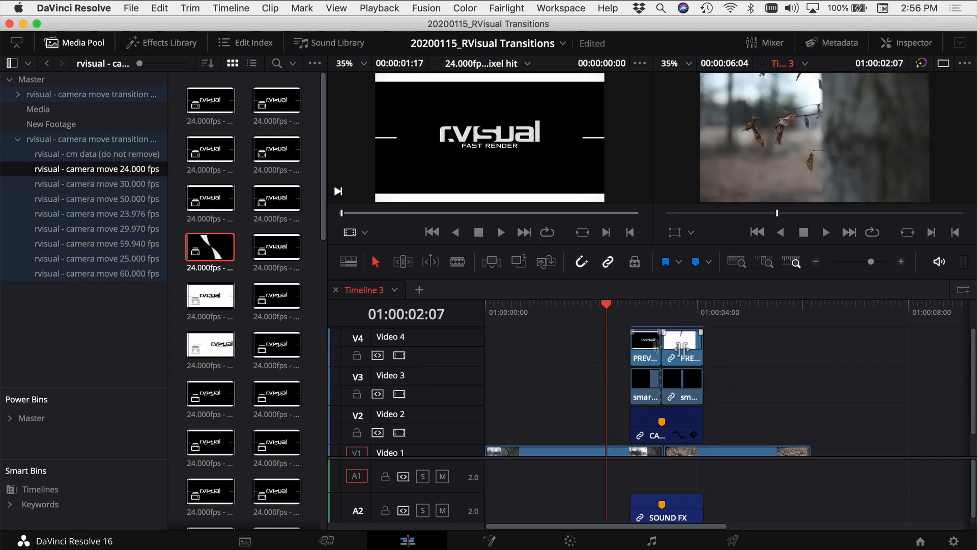
{"action": "key", "text": "space"}
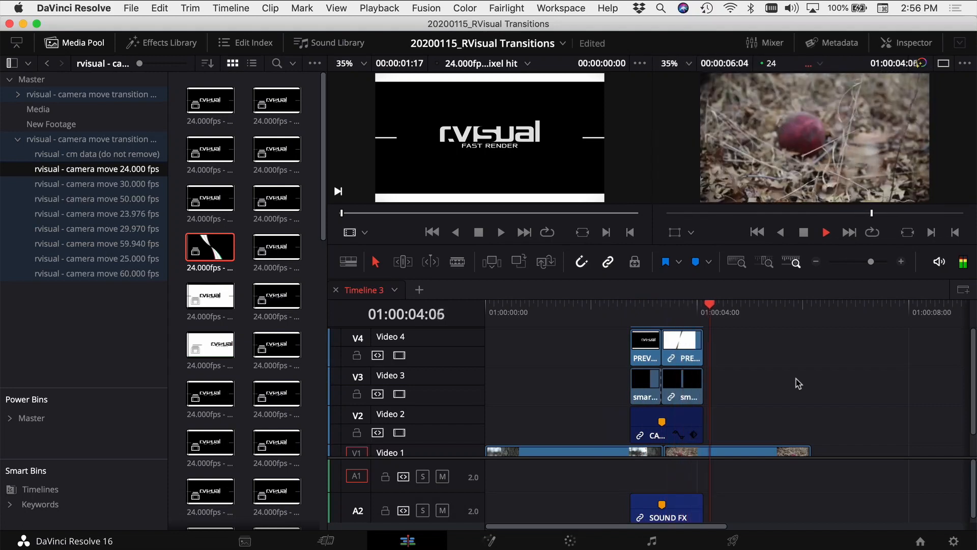
{"action": "key", "text": "space"}
Step: Delete the transition's two preview clips on Video 4 and play the timeline through the cut
{"action": "left_click_drag", "start_coordinate": [741, 349], "coordinate": [622, 338]}
{"action": "key", "text": "BackSpace"}
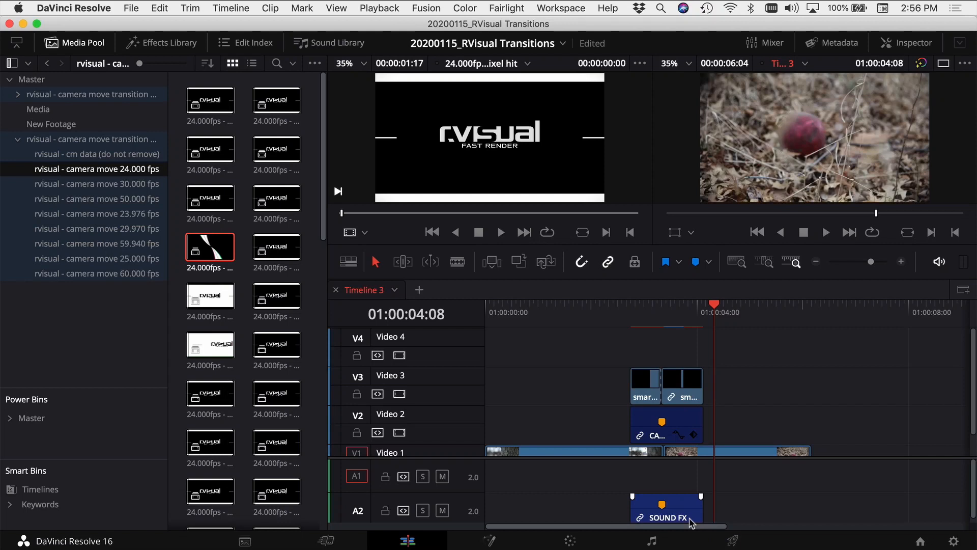
{"action": "left_click", "coordinate": [588, 310]}
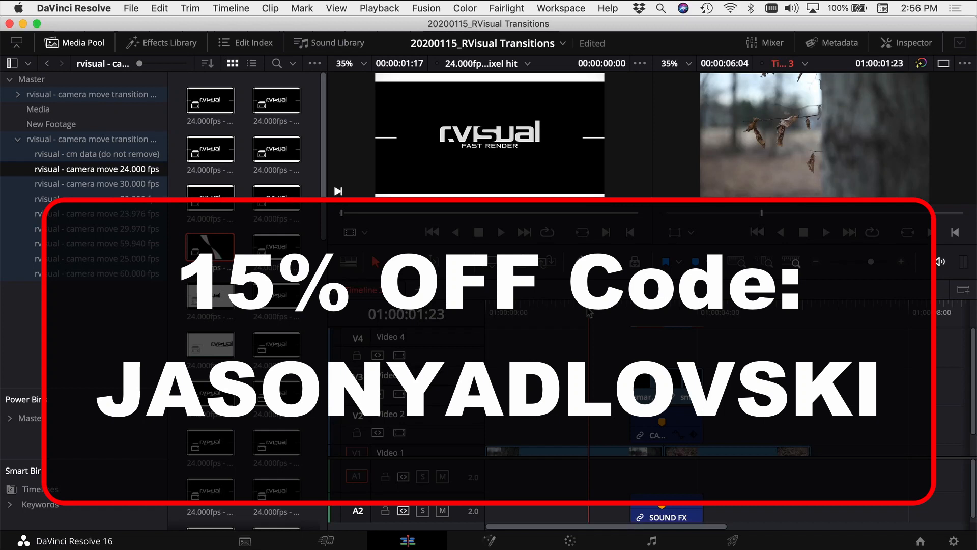
{"action": "key", "text": "space"}
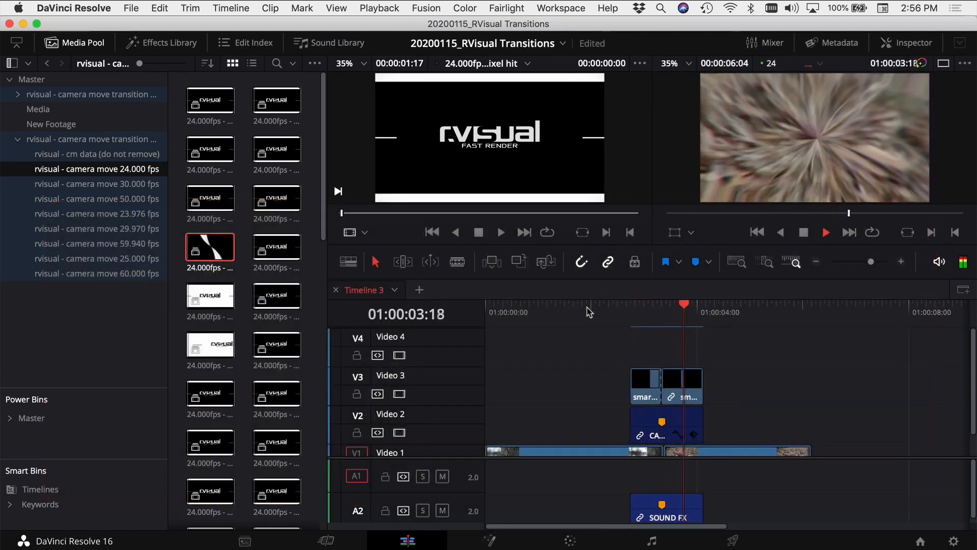
{"action": "key", "text": "space"}
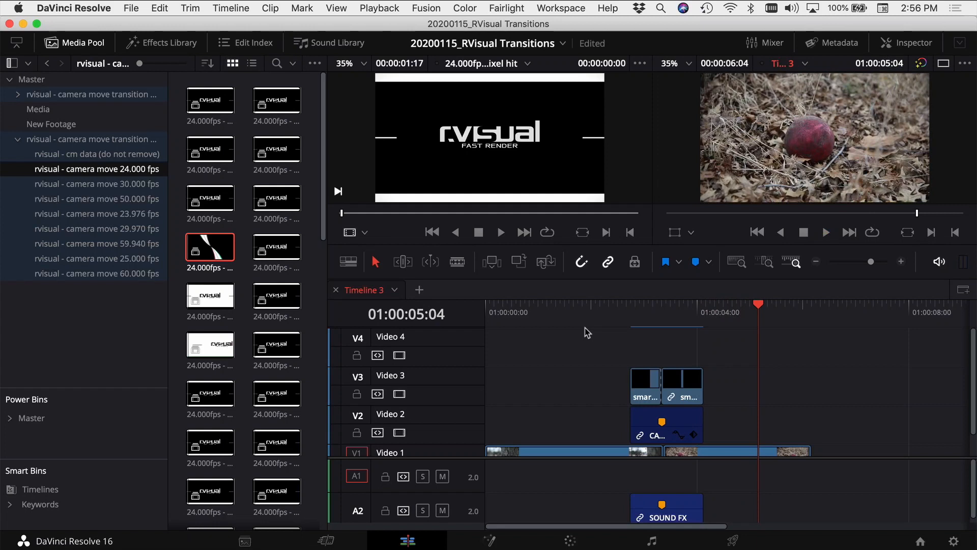
Step: Pick another transition in the 24.000 fps bin
{"action": "left_click", "coordinate": [258, 310]}
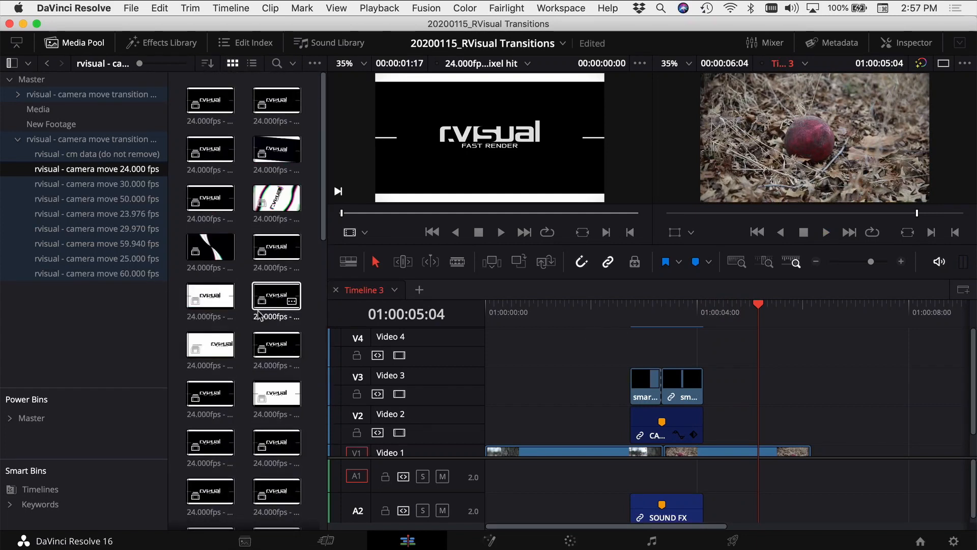